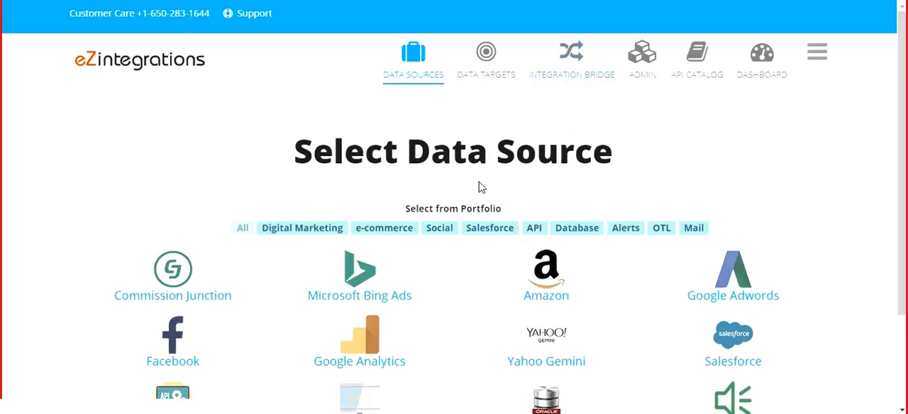
- Add a new Email data source and name it emailsource
{"action": "left_click_drag", "start_coordinate": [902, 91], "coordinate": [902, 186]}
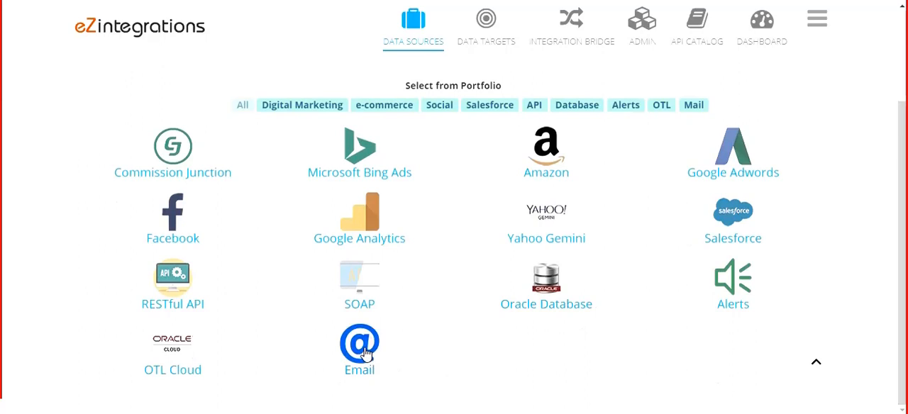
{"action": "left_click", "coordinate": [366, 355]}
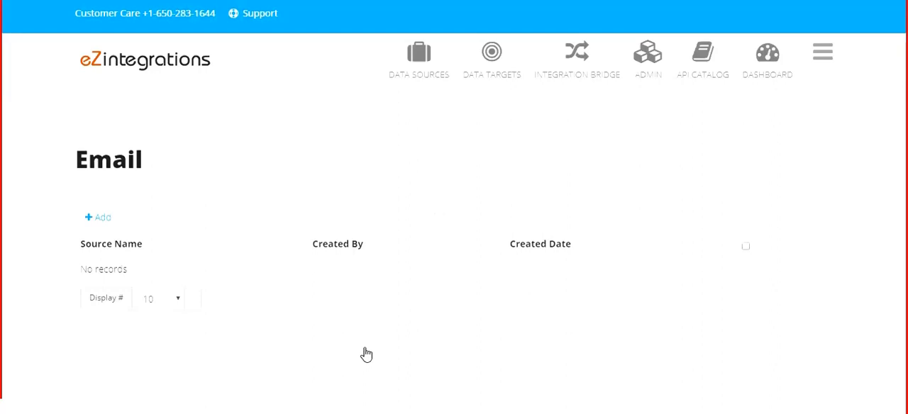
{"action": "left_click", "coordinate": [99, 222]}
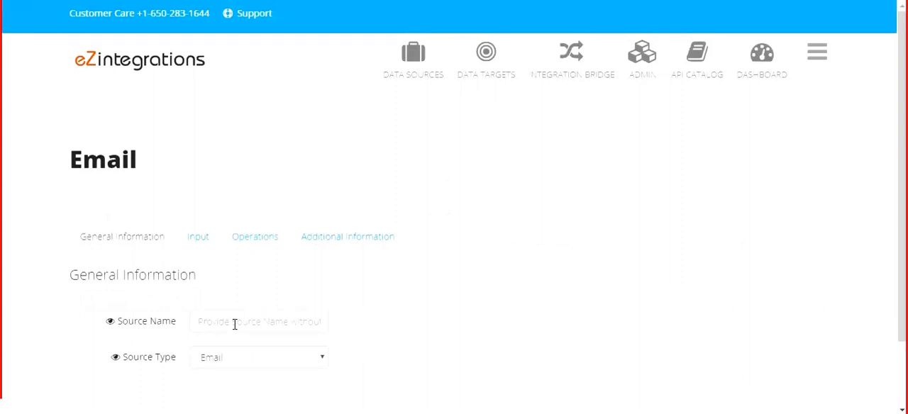
{"action": "type", "text": "email"}
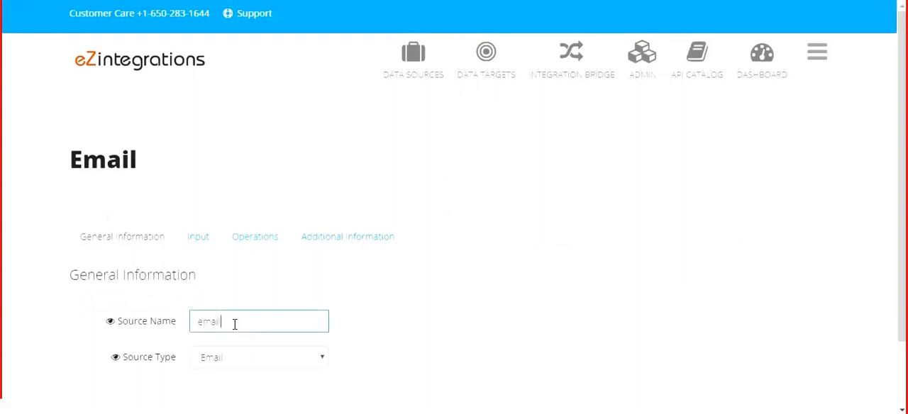
{"action": "type", "text": "source"}
{"action": "key", "text": "Tab"}
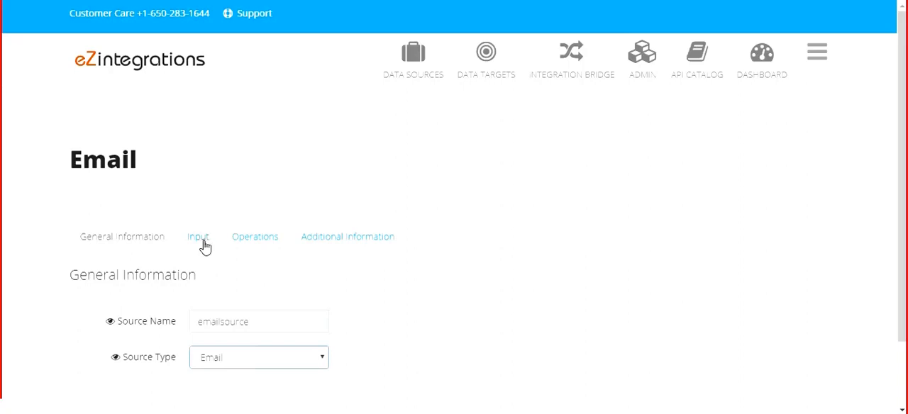
- Set the email source's mail server to imap.gmail.com and fill in the mailbox's e-mail address as the mail ID
{"action": "left_click", "coordinate": [200, 238]}
{"action": "type", "text": "im"}
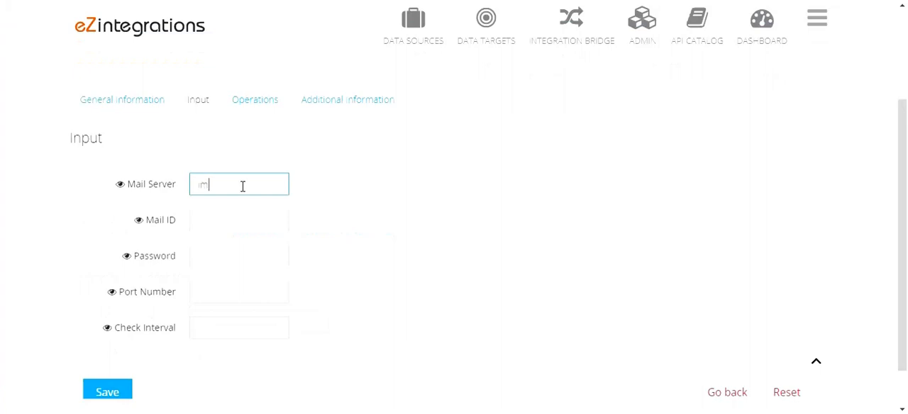
{"action": "type", "text": "ap.gmail.com"}
{"action": "key", "text": "Tab"}
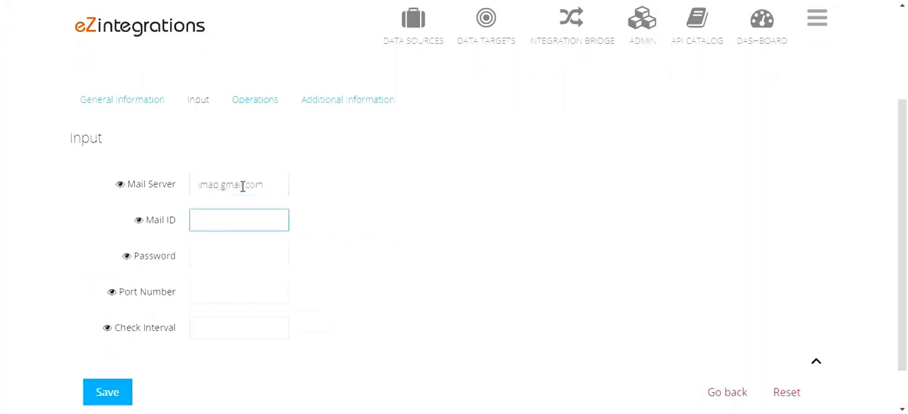
{"action": "key", "text": "ctrl+v"}
{"action": "key", "text": "Tab"}
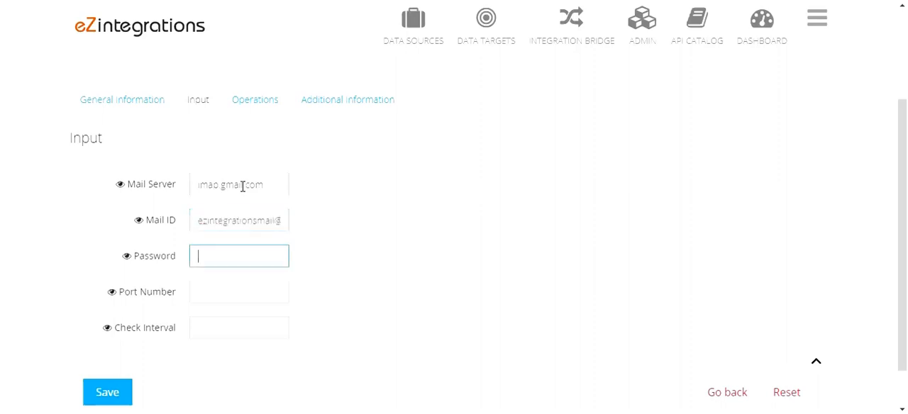
- Enter the mailbox password, port number 993 and check interval 1, leave the operations empty, and save the email source
{"action": "type", "text": "••••••••••••"}
{"action": "key", "text": "Tab"}
{"action": "type", "text": "993"}
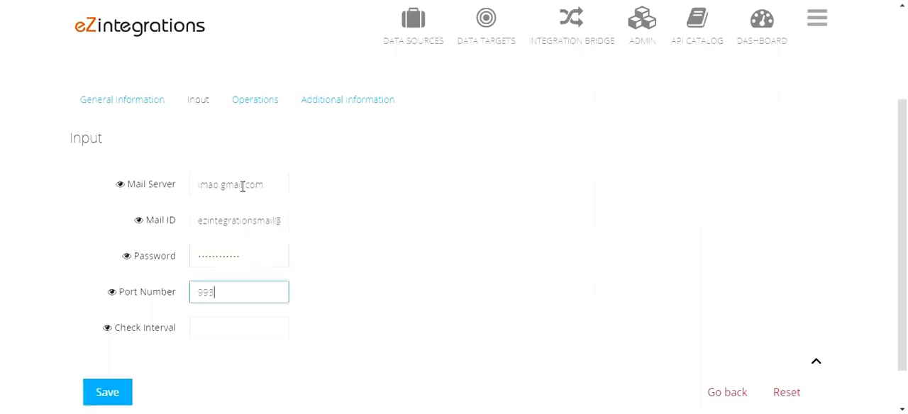
{"action": "key", "text": "Tab"}
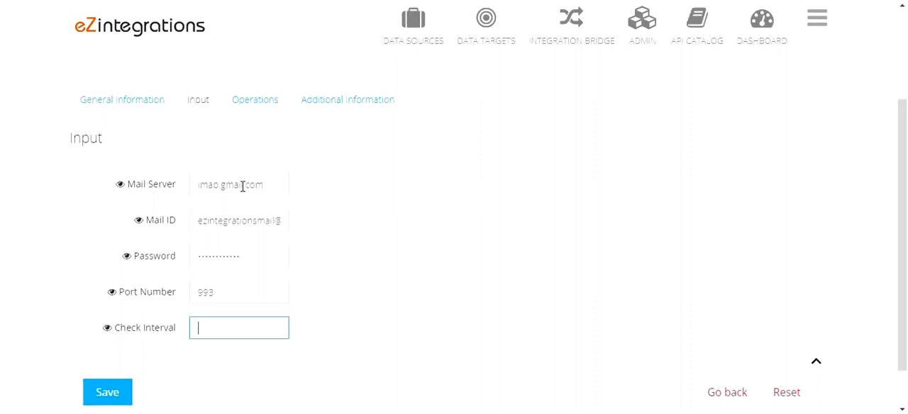
{"action": "type", "text": "1"}
{"action": "left_click", "coordinate": [247, 104]}
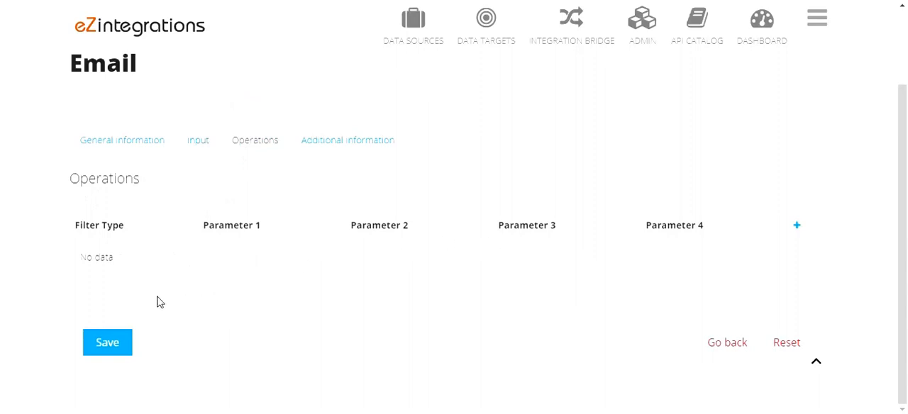
{"action": "left_click", "coordinate": [108, 344]}
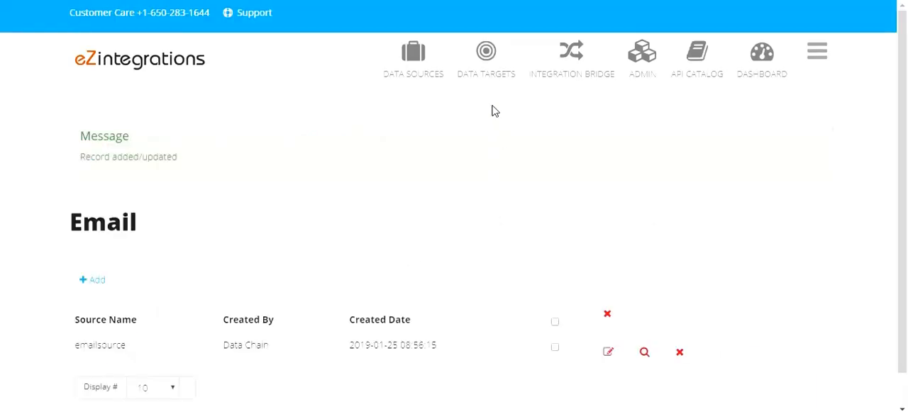
- Add a new MySQL Database data target named inovationidea with target type MySQL
{"action": "left_click", "coordinate": [488, 66]}
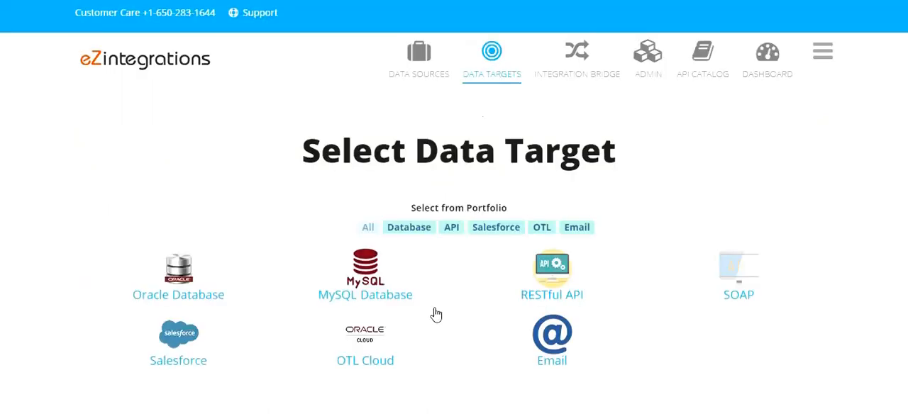
{"action": "left_click", "coordinate": [365, 291]}
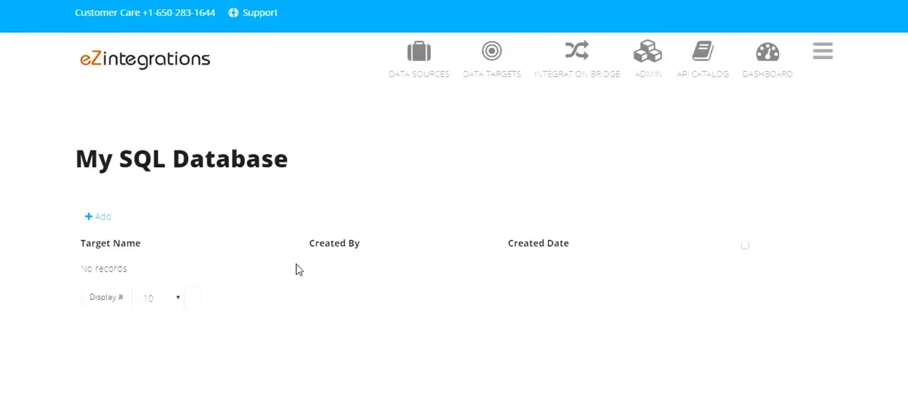
{"action": "left_click", "coordinate": [100, 220]}
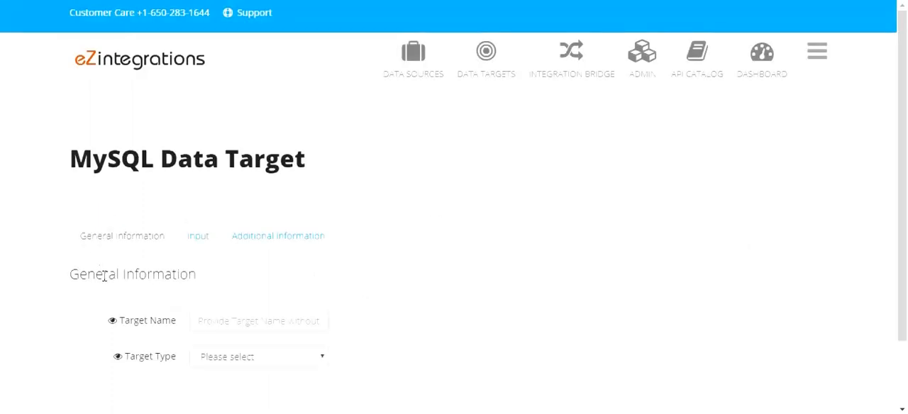
{"action": "left_click", "coordinate": [250, 326]}
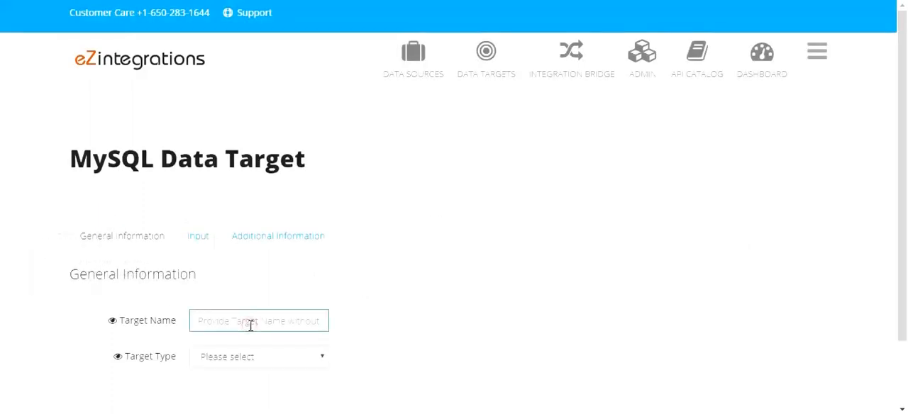
{"action": "type", "text": "incvationidea"}
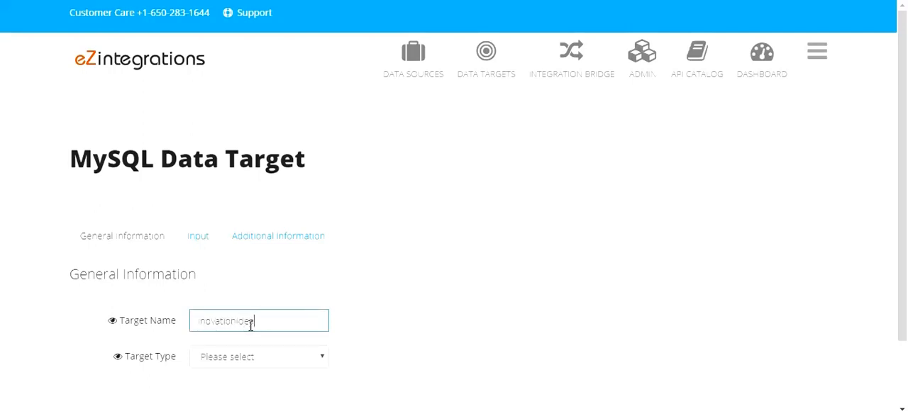
{"action": "left_click", "coordinate": [280, 362]}
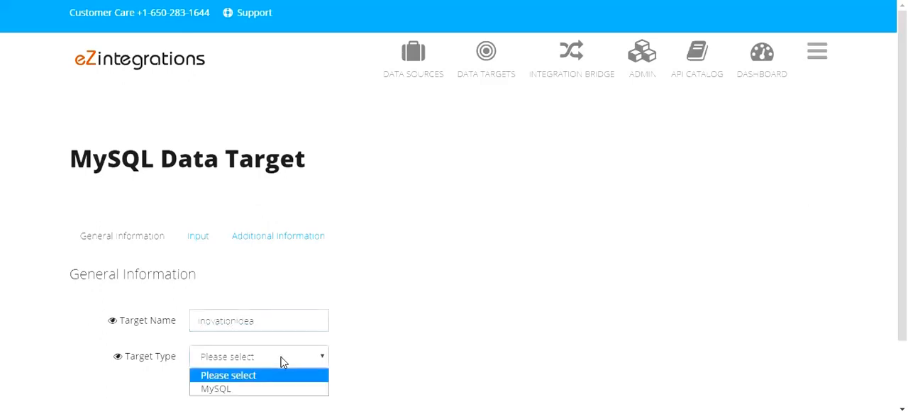
{"action": "left_click", "coordinate": [271, 389]}
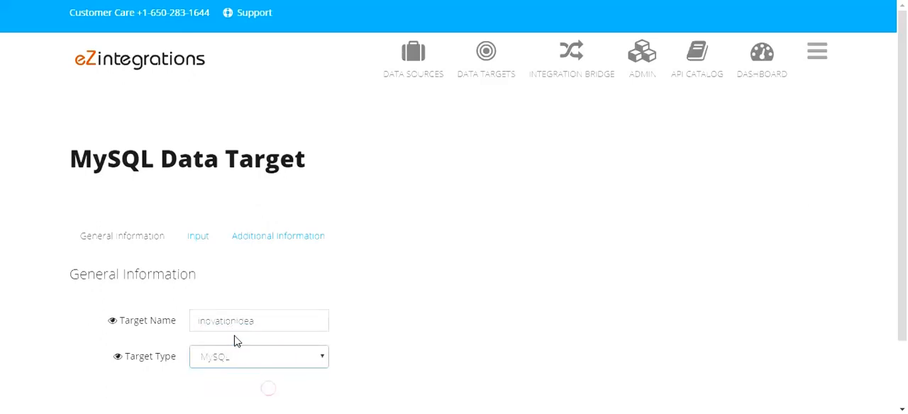
- Set the MySQL target's host name to 192.168.10.153 and its port number to 993
{"action": "left_click", "coordinate": [197, 241]}
{"action": "left_click_drag", "start_coordinate": [906, 210], "coordinate": [905, 288]}
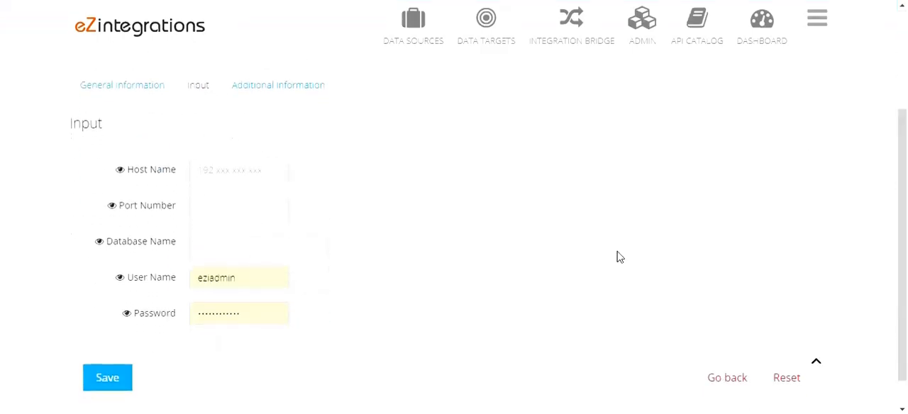
{"action": "left_click", "coordinate": [241, 171]}
{"action": "left_click", "coordinate": [234, 198]}
{"action": "left_click", "coordinate": [235, 204]}
{"action": "type", "text": "993"}
{"action": "key", "text": "Tab"}
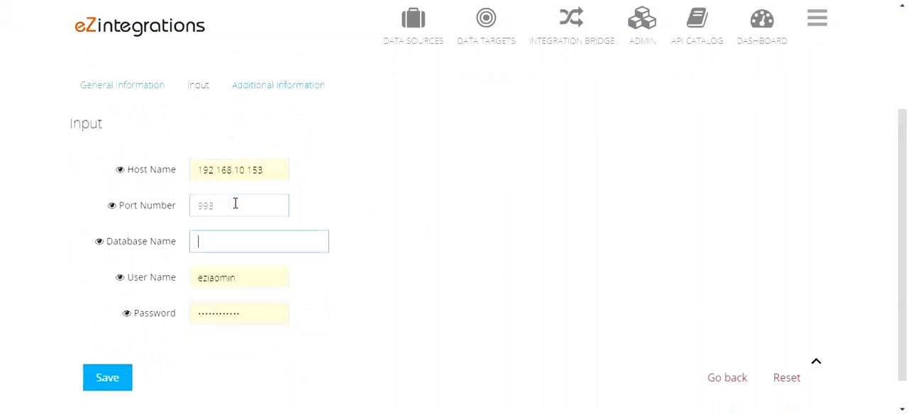
- Enter database name innovationdb, user name demouser and the database password, and save the MySQL target
{"action": "type", "text": "innovationdb"}
{"action": "key", "text": "Tab"}
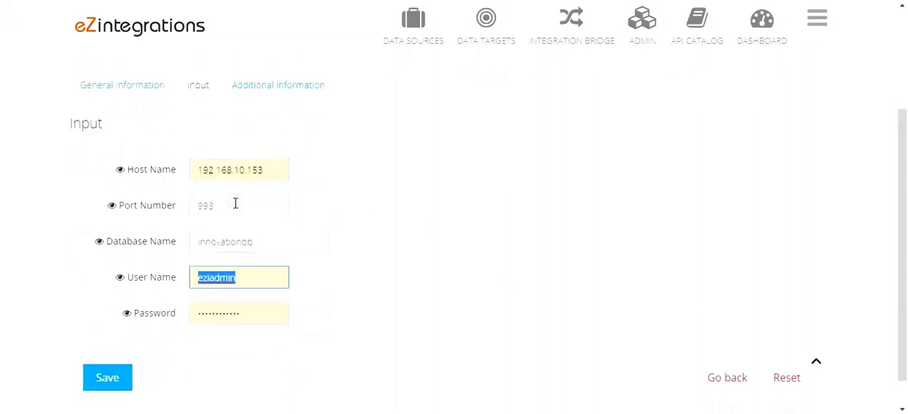
{"action": "type", "text": "demouser"}
{"action": "key", "text": "Tab"}
{"action": "type", "text": "••••••••"}
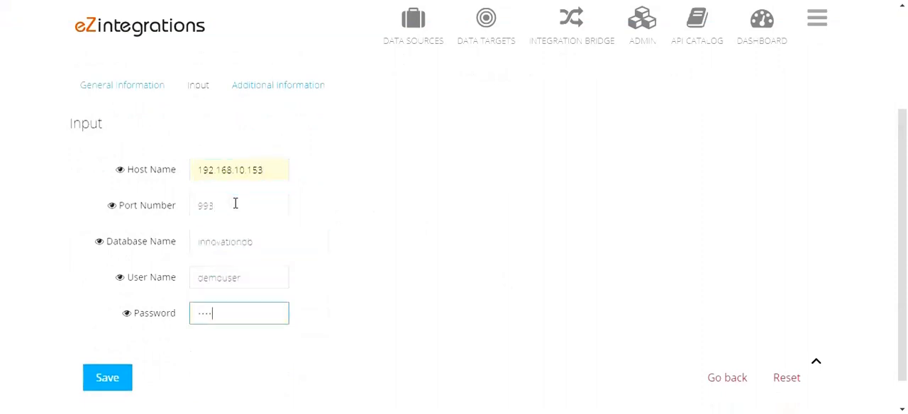
{"action": "left_click", "coordinate": [117, 386]}
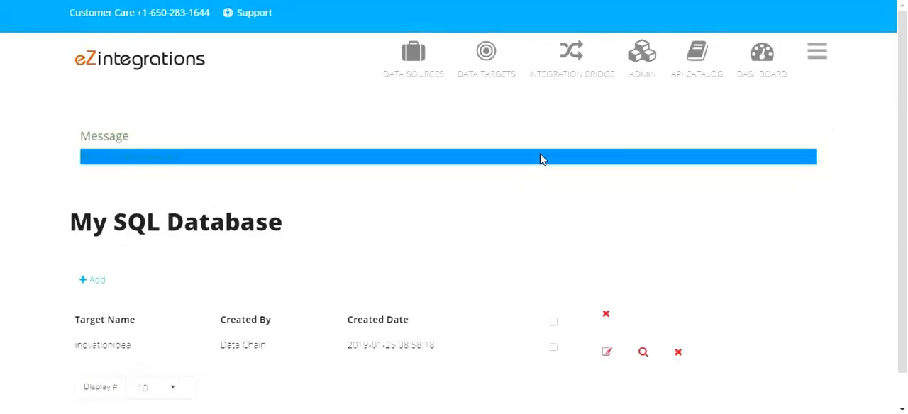
- Add a new integration bridge and name it emailtoidea
{"action": "scroll", "coordinate": [567, 79], "scroll_direction": "down", "scroll_amount": 1}
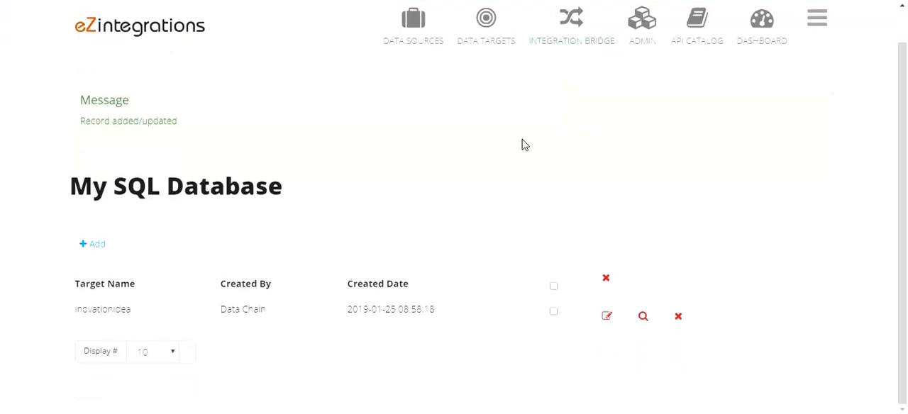
{"action": "left_click", "coordinate": [573, 37]}
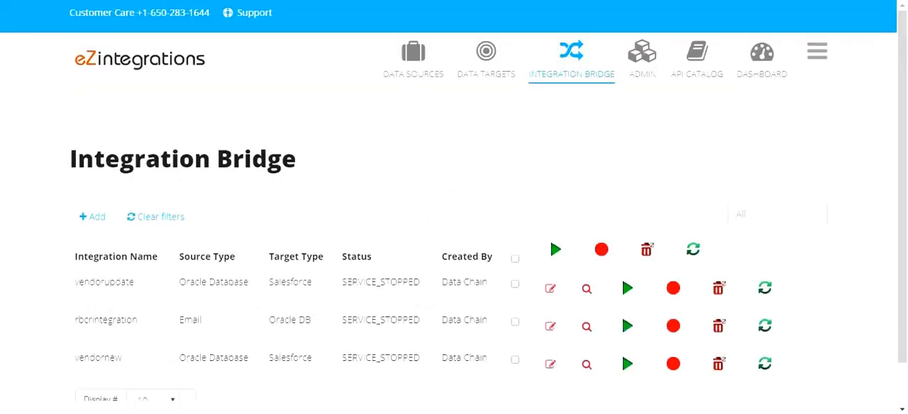
{"action": "left_click", "coordinate": [90, 219]}
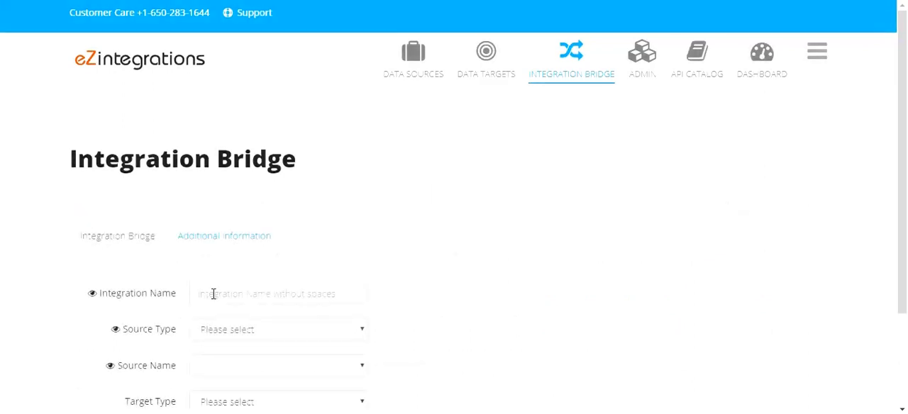
{"action": "left_click", "coordinate": [213, 294]}
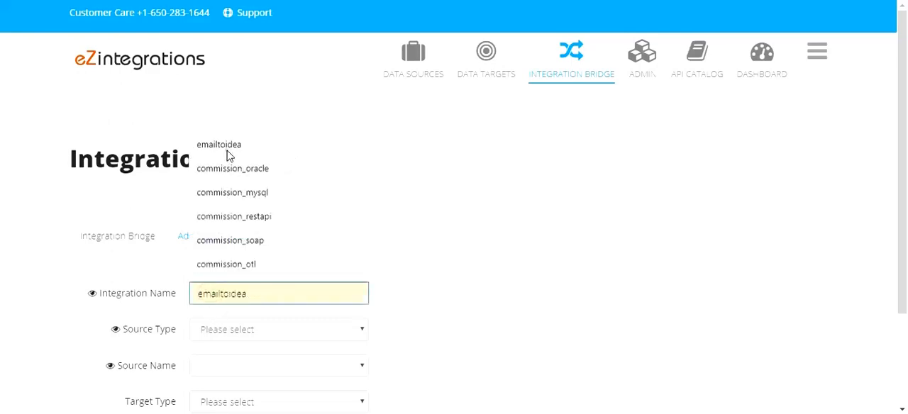
{"action": "left_click", "coordinate": [225, 150]}
- Set the integration's source type to Email and its source name to emailsource
{"action": "left_click_drag", "start_coordinate": [905, 206], "coordinate": [903, 308]}
{"action": "left_click", "coordinate": [244, 206]}
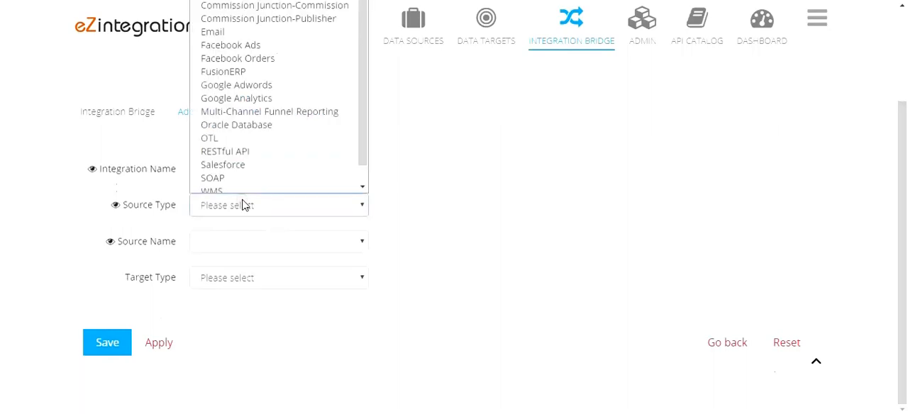
{"action": "left_click", "coordinate": [241, 28]}
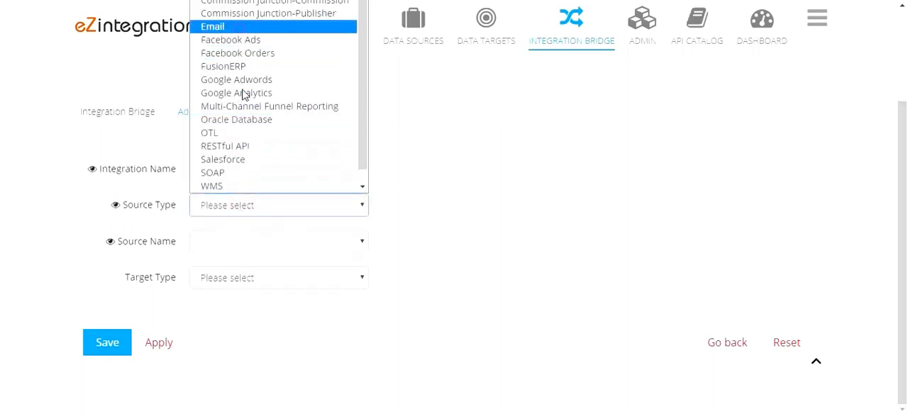
{"action": "left_click", "coordinate": [248, 242]}
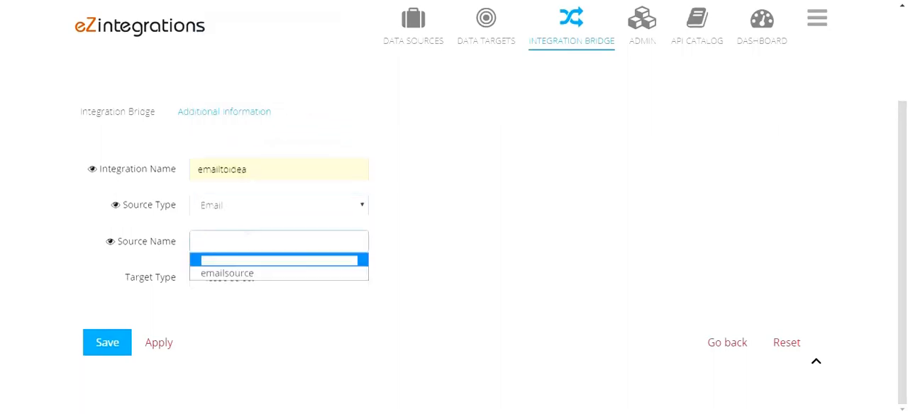
{"action": "left_click", "coordinate": [248, 273]}
- Set the integration's target type to MySQL, target name to targetmysql and target object name to IDEAS
{"action": "left_click", "coordinate": [247, 277]}
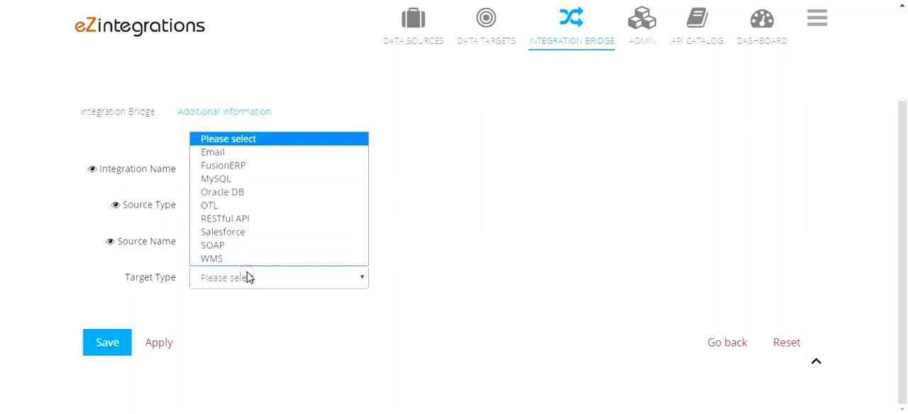
{"action": "left_click", "coordinate": [222, 177]}
{"action": "left_click", "coordinate": [234, 314]}
{"action": "left_click", "coordinate": [234, 328]}
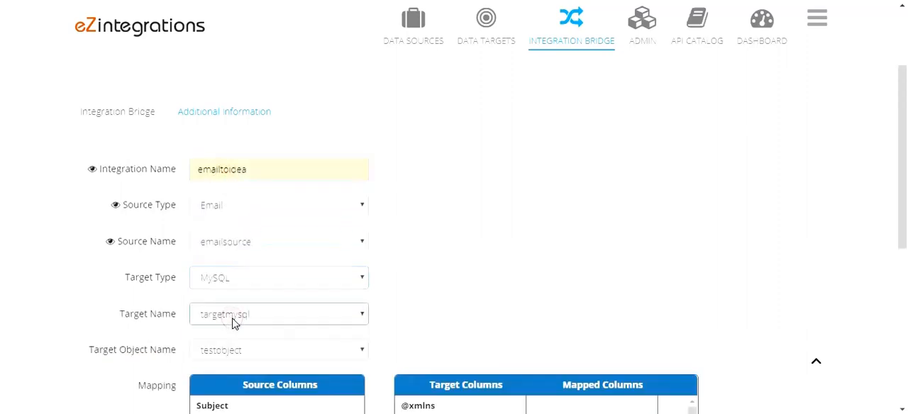
{"action": "left_click", "coordinate": [238, 356]}
{"action": "left_click", "coordinate": [237, 380]}
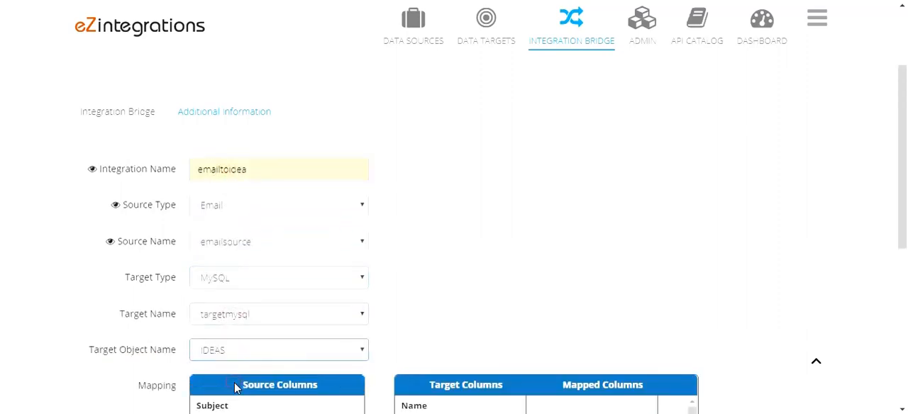
- Map source columns Subject, Body and From to the target columns Name, Description and created by
{"action": "left_click_drag", "start_coordinate": [904, 171], "coordinate": [894, 300]}
{"action": "left_click", "coordinate": [211, 115]}
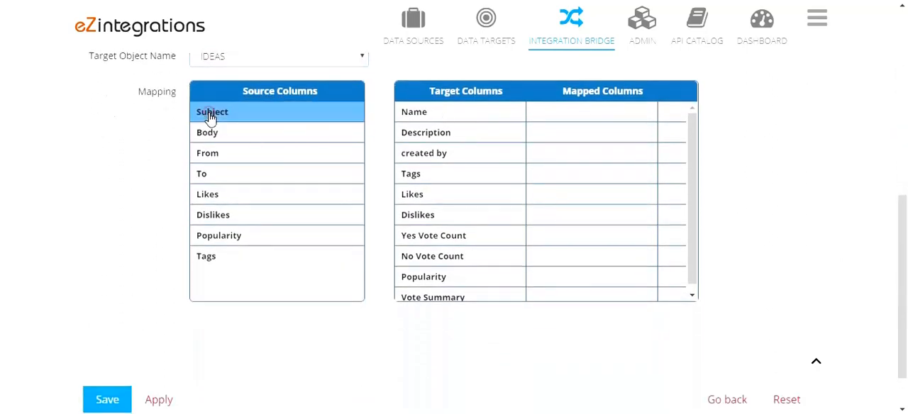
{"action": "left_click", "coordinate": [531, 112]}
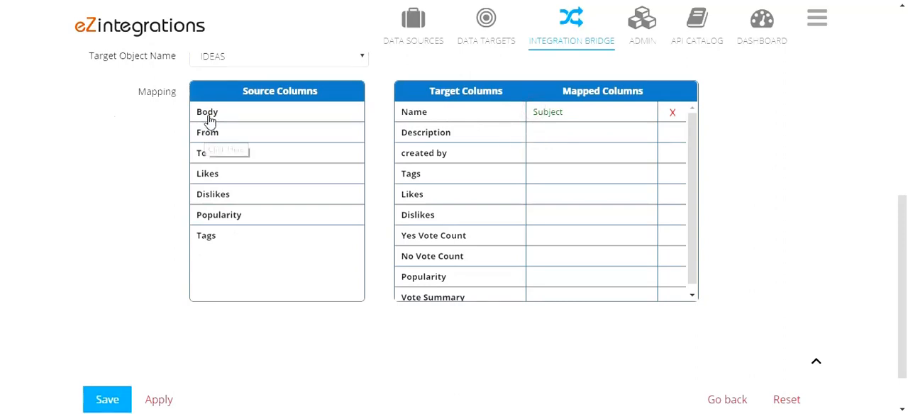
{"action": "left_click", "coordinate": [207, 113]}
{"action": "left_click", "coordinate": [548, 135]}
{"action": "left_click", "coordinate": [212, 114]}
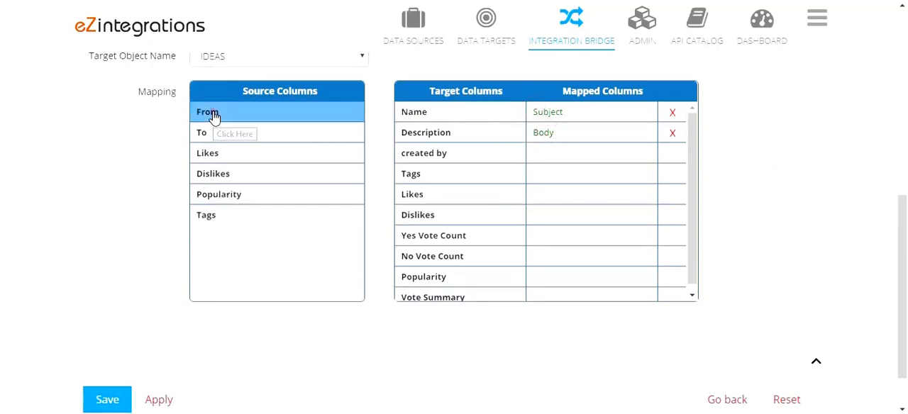
{"action": "left_click", "coordinate": [568, 156]}
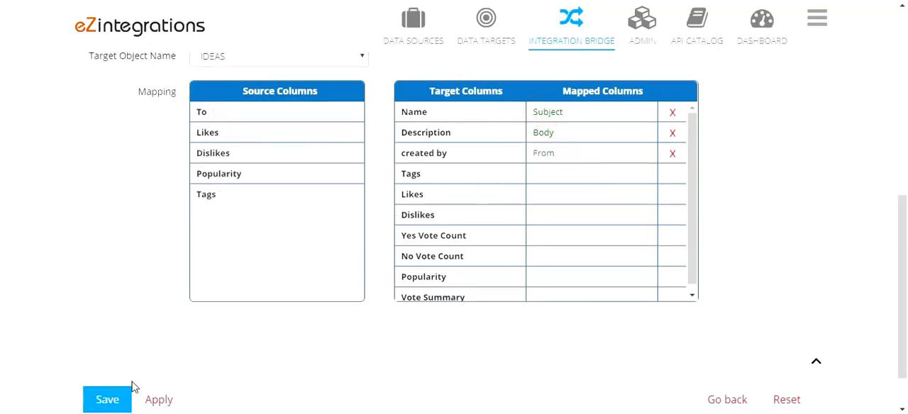
- Save the integration bridge and start the emailtoidea integration
{"action": "left_click", "coordinate": [107, 402]}
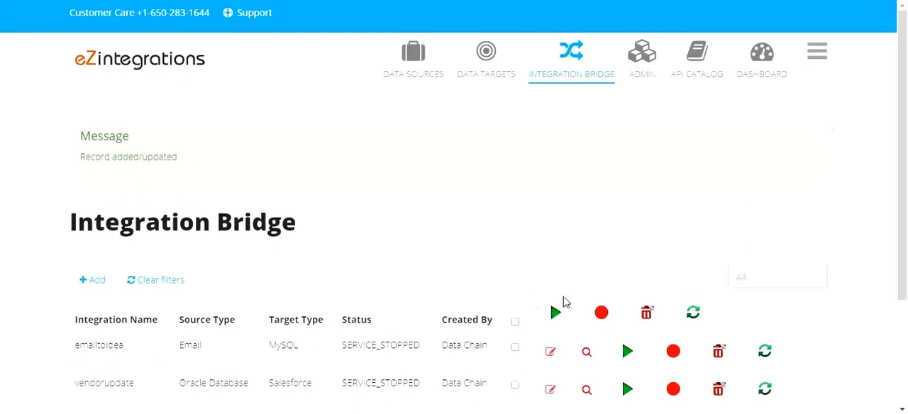
{"action": "left_click", "coordinate": [629, 357]}
{"action": "left_click", "coordinate": [629, 355]}
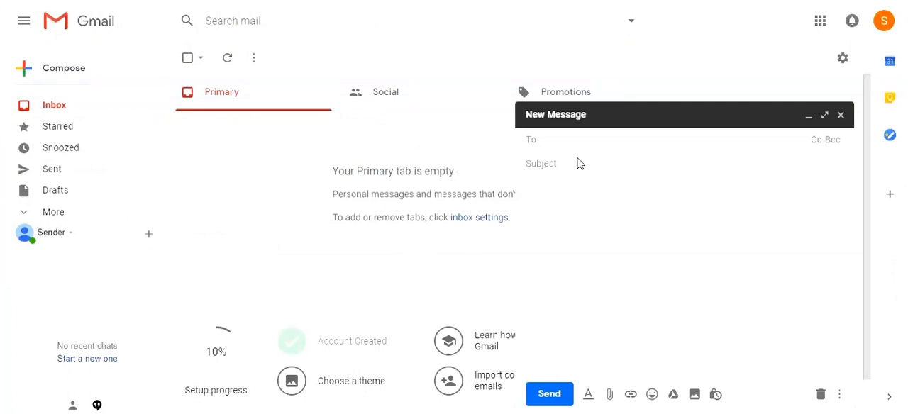
- In the new Gmail message, enter the recipient's e-mail address and a subject starting with "Idea Collection from"
{"action": "left_click", "coordinate": [563, 141]}
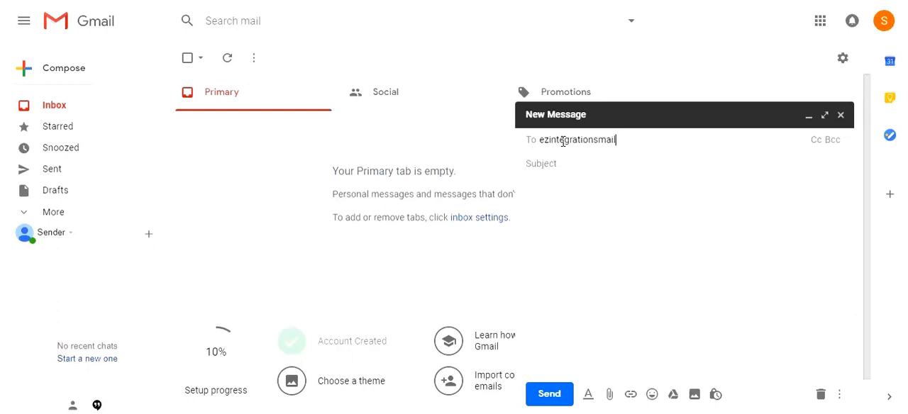
{"action": "key", "text": "Return"}
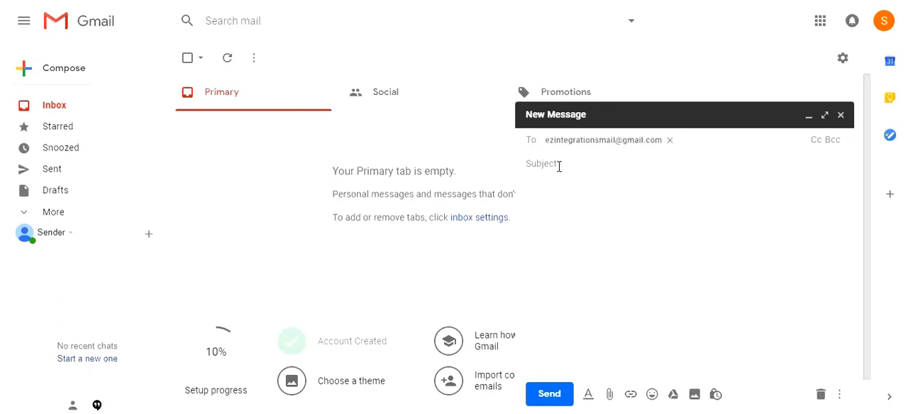
{"action": "left_click", "coordinate": [560, 164]}
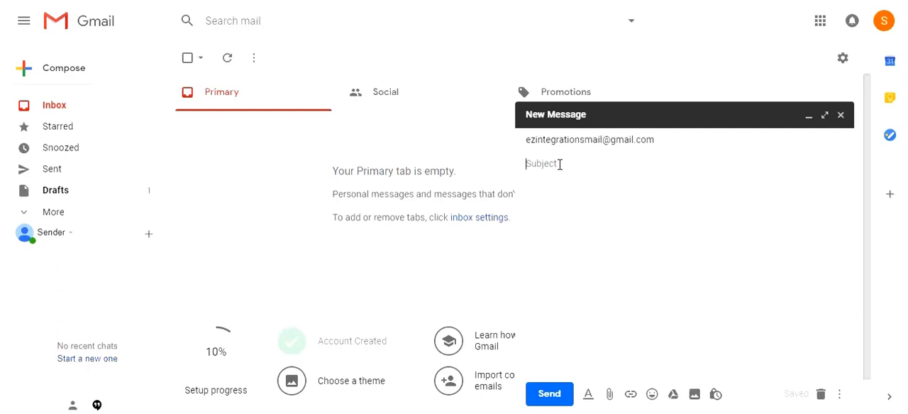
{"action": "type", "text": "Idea Collection from"}
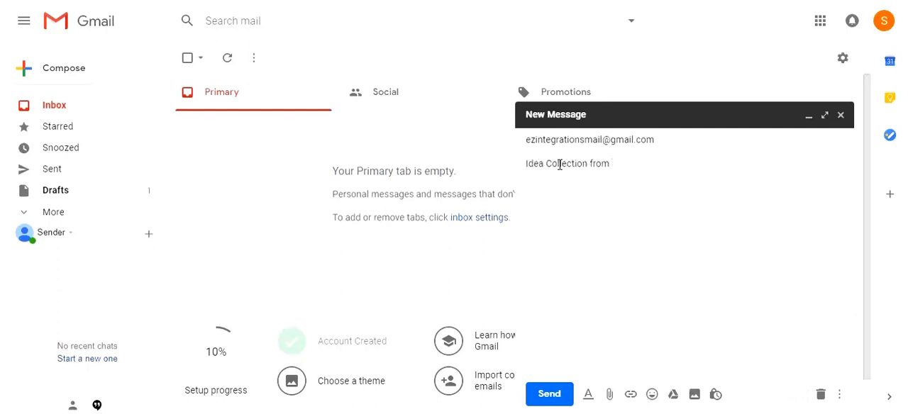